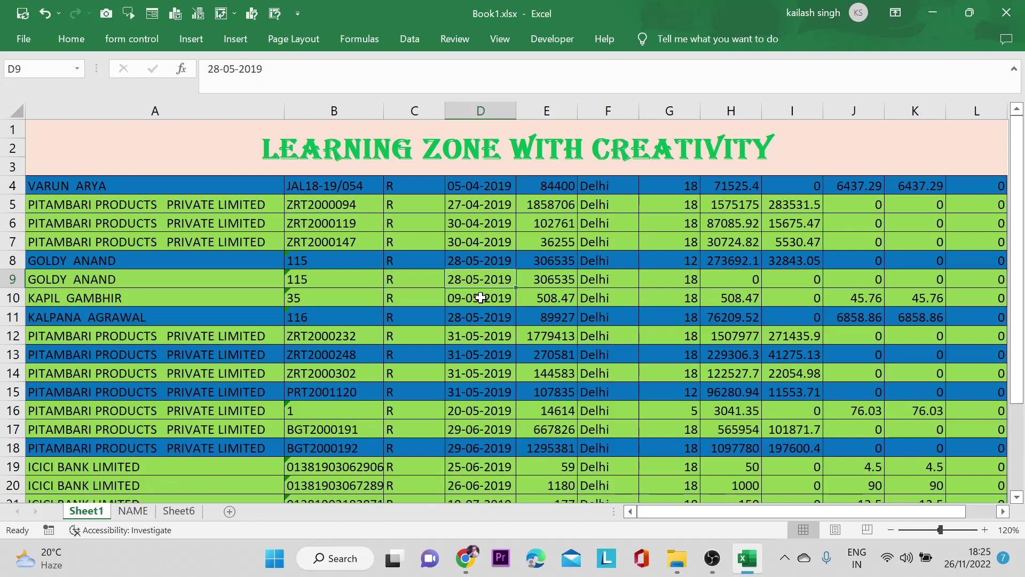
# Open the Clipboard task pane from the Home tab's Clipboard group
pyautogui.click(72, 39)
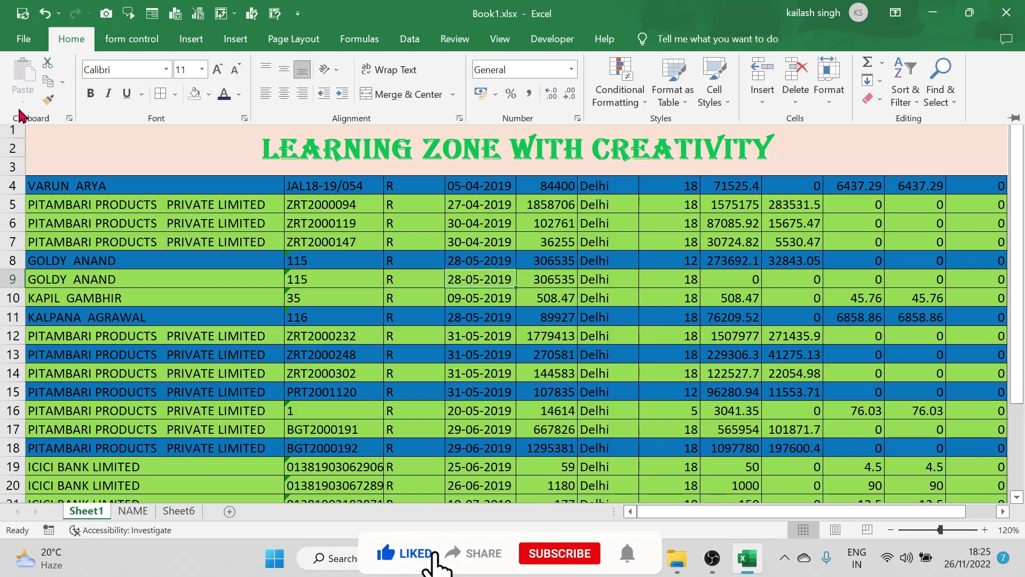
pyautogui.click(69, 118)
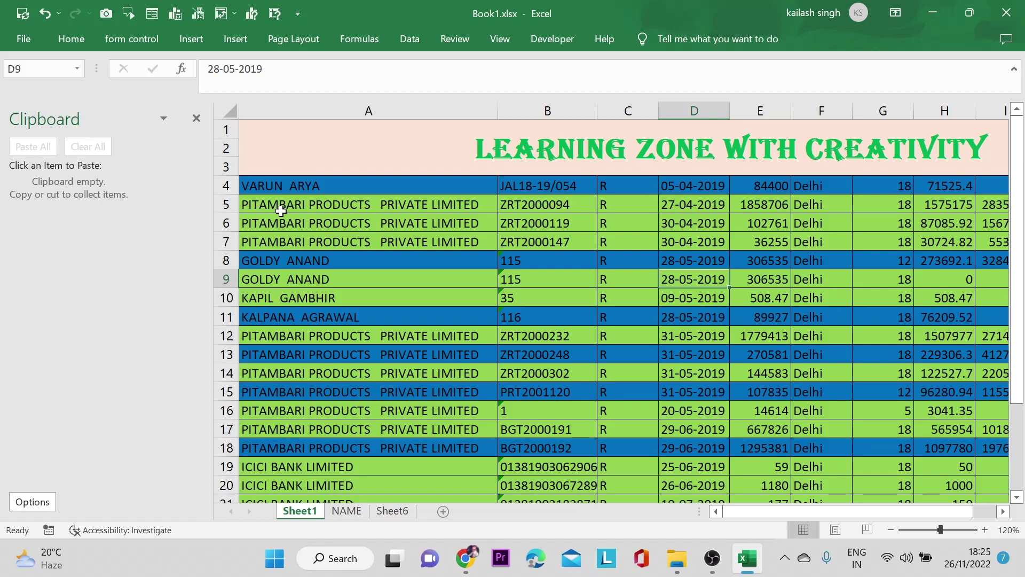
# Copy the names in A6, A10 and A19 to the clipboard, then go to the NAME sheet
pyautogui.click(328, 225)
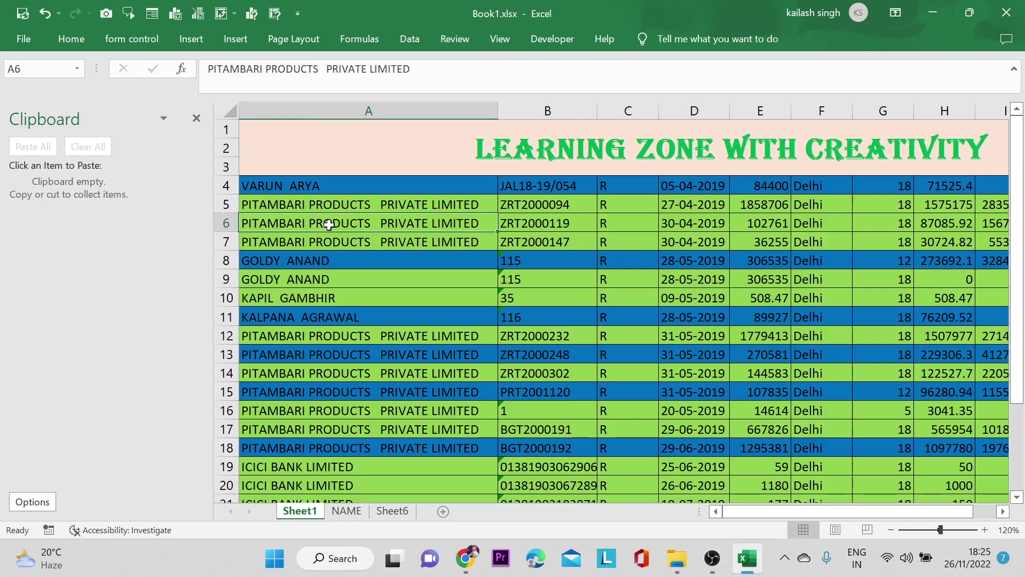
pyautogui.hotkey('ctrl', 'c')
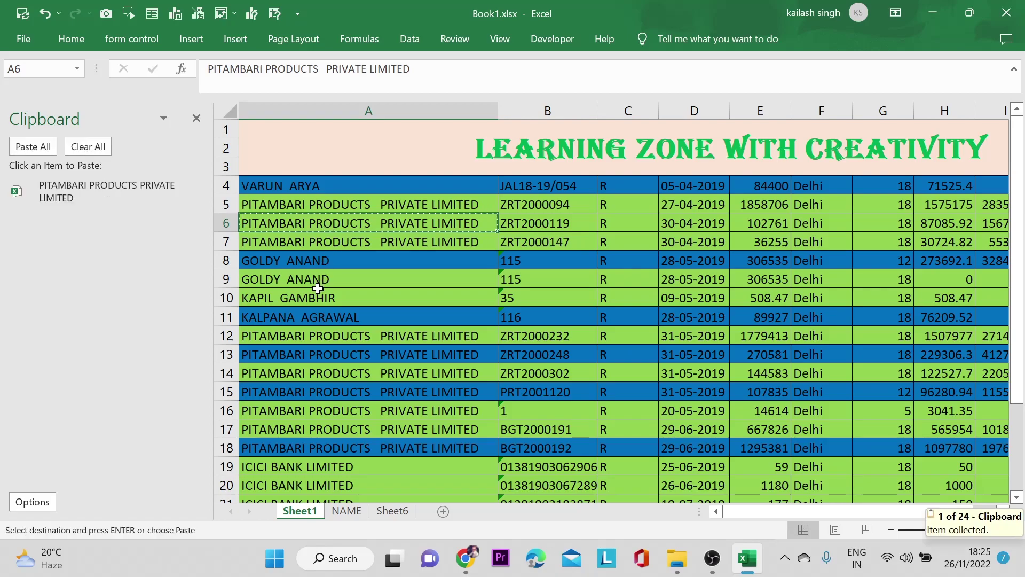
pyautogui.click(314, 297)
pyautogui.hotkey('ctrl', 'c')
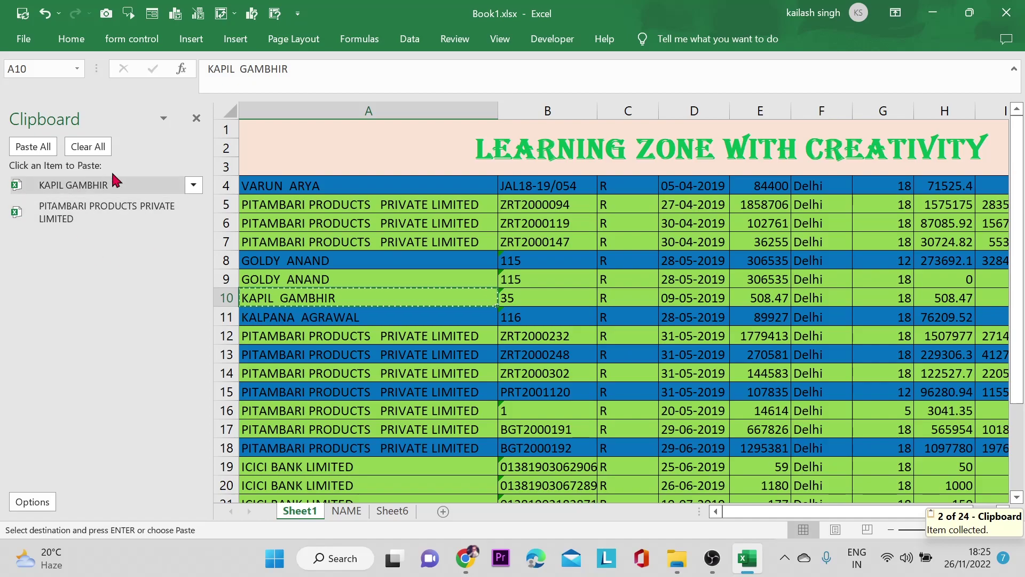
pyautogui.click(296, 465)
pyautogui.hotkey('ctrl', 'c')
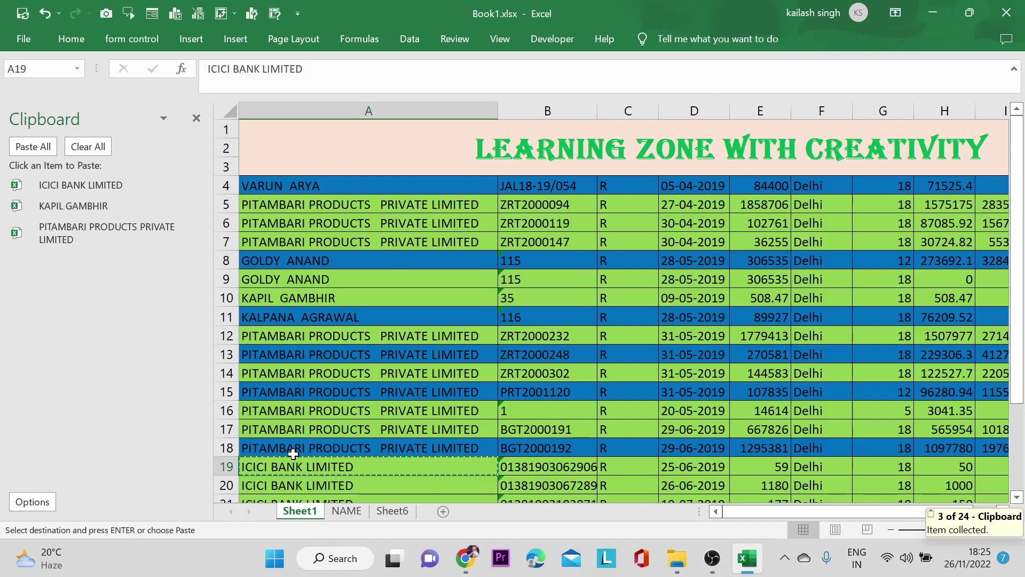
pyautogui.click(341, 514)
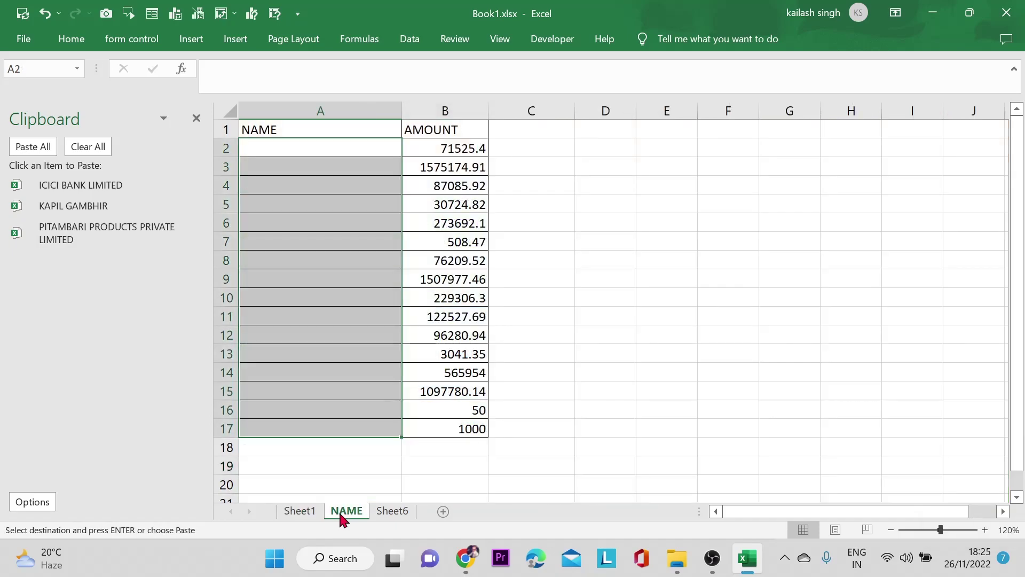
# Paste ICICI BANK LIMITED into A2 and A12, PITAMBARI PRODUCTS into A6, and the person's name into A9 and A15
pyautogui.click(322, 151)
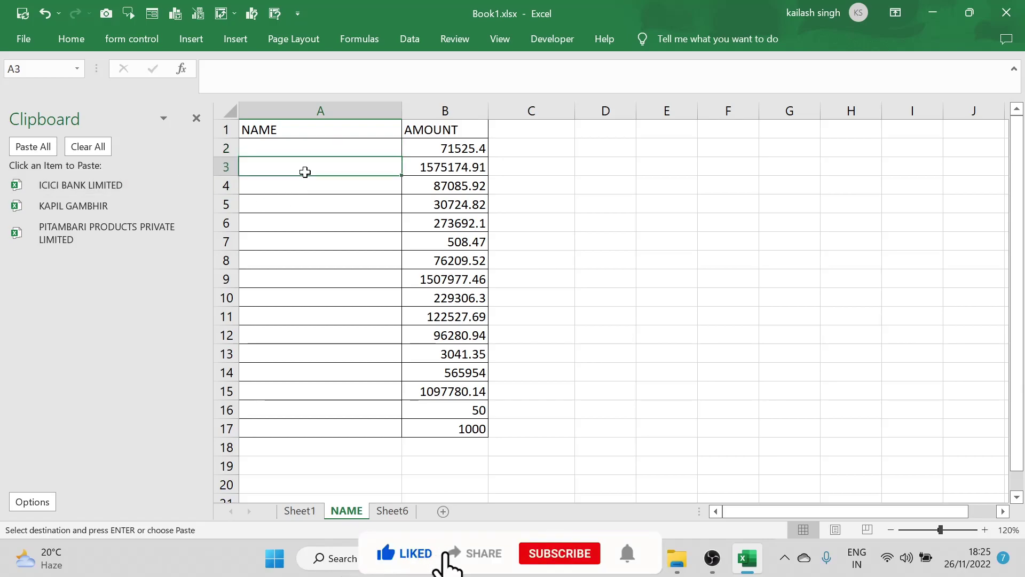
pyautogui.click(75, 190)
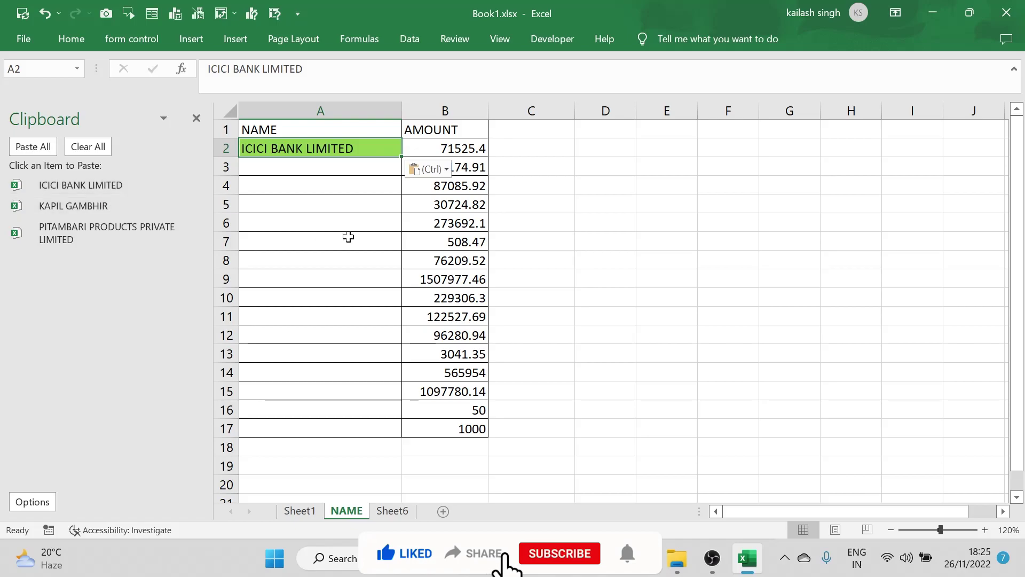
pyautogui.click(334, 223)
pyautogui.click(160, 231)
pyautogui.click(310, 279)
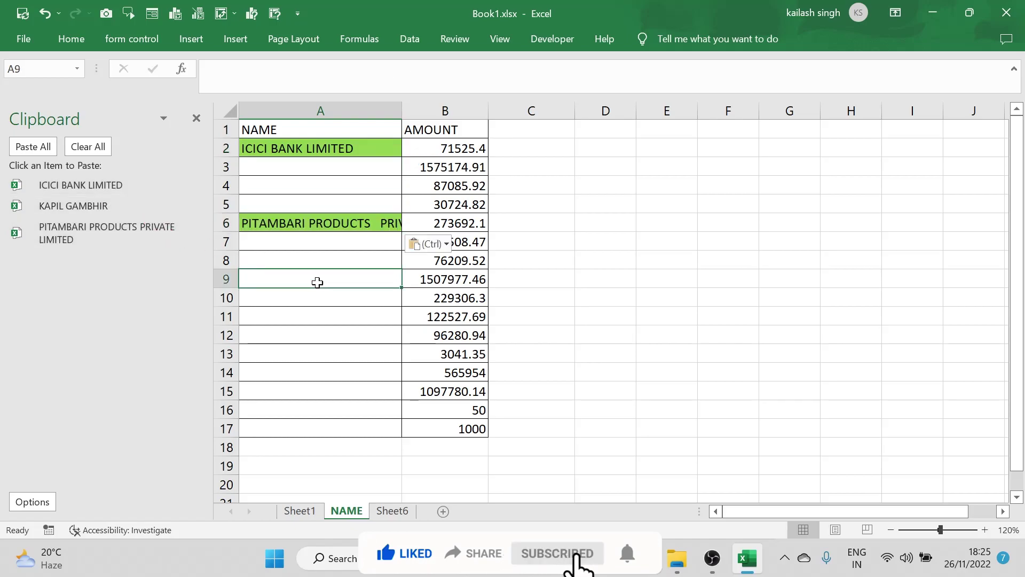
pyautogui.click(80, 207)
pyautogui.click(276, 326)
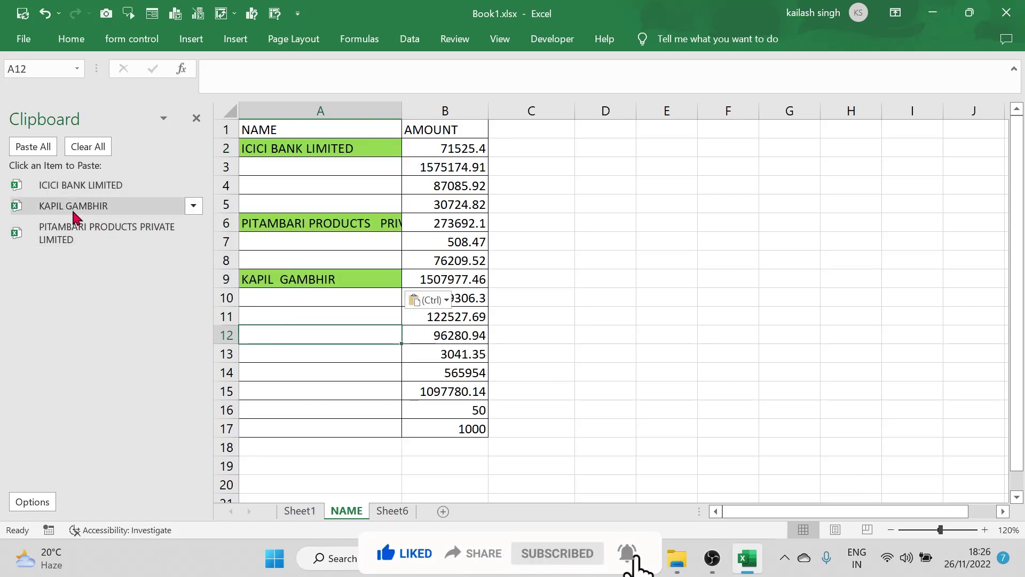
pyautogui.click(77, 185)
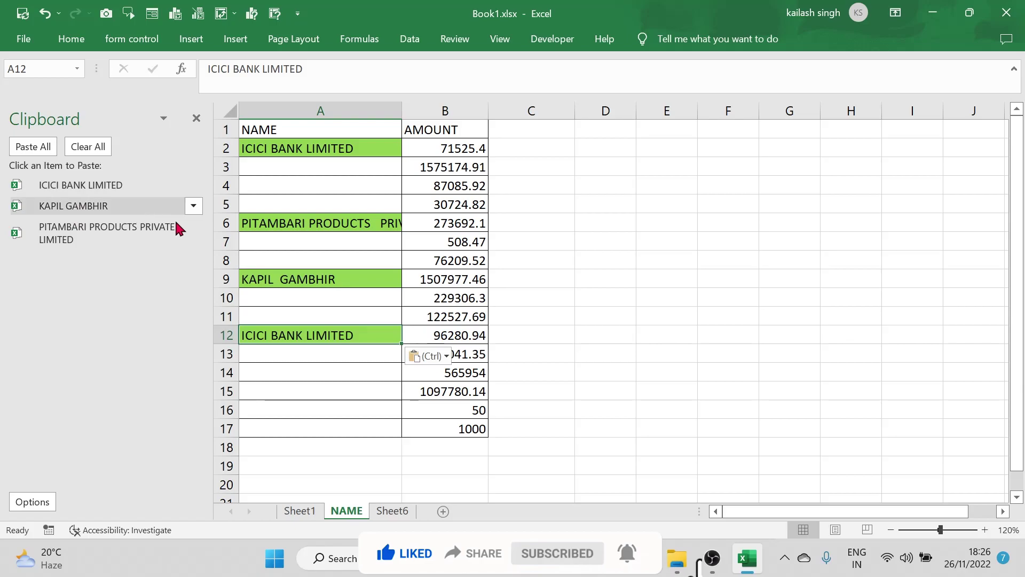
pyautogui.click(312, 387)
pyautogui.click(59, 207)
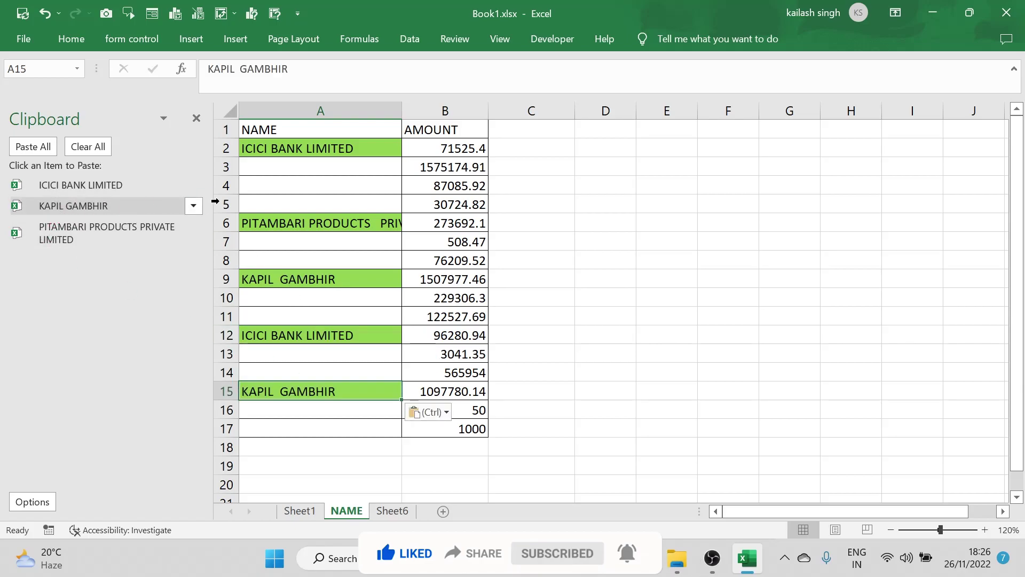
# Paste ICICI BANK LIMITED into A4 and A13, PITAMBARI PRODUCTS into A10 and A17, then select A8
pyautogui.click(327, 192)
pyautogui.click(80, 184)
pyautogui.click(285, 297)
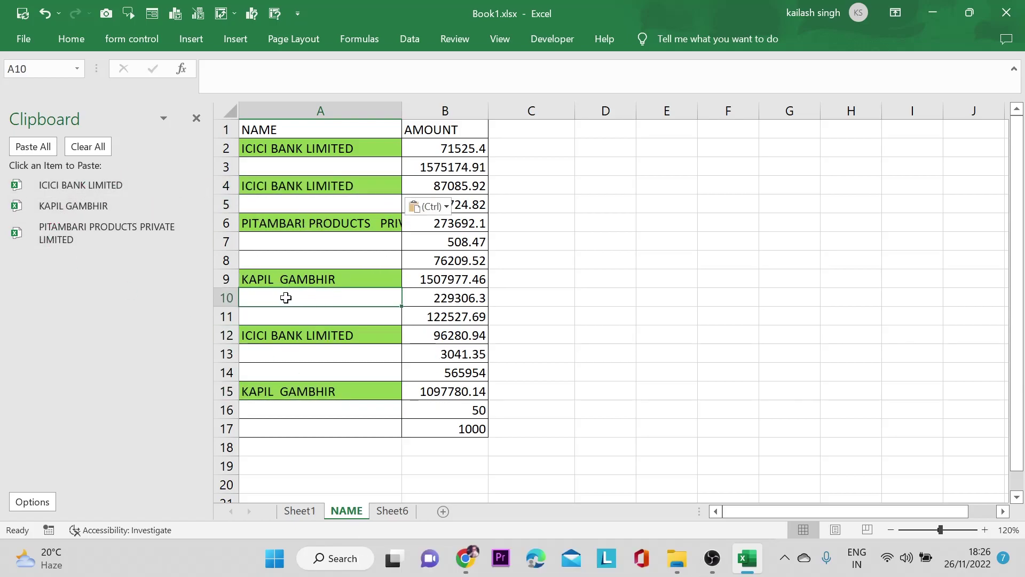
pyautogui.click(107, 233)
pyautogui.click(310, 427)
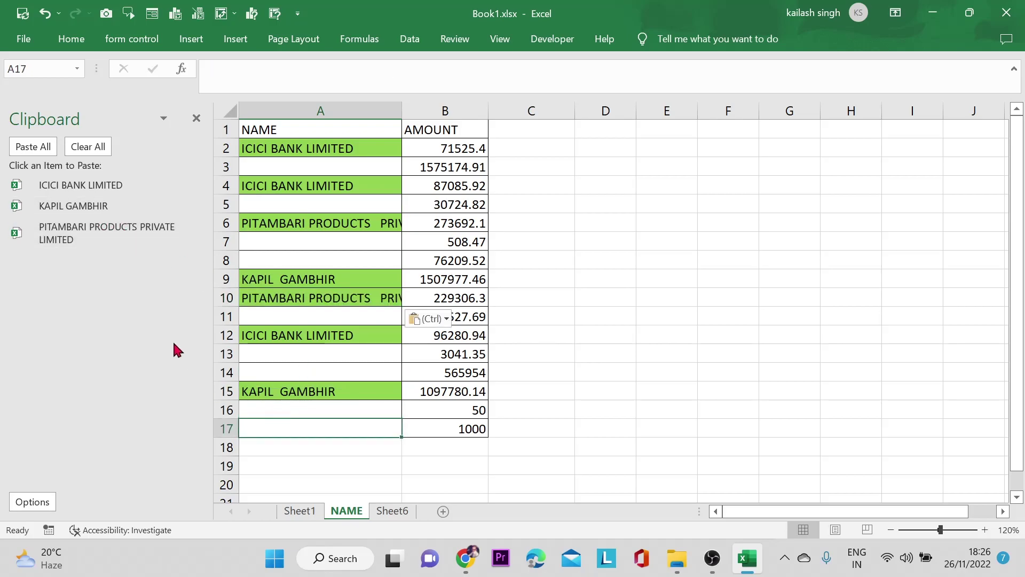
pyautogui.click(64, 233)
pyautogui.click(302, 354)
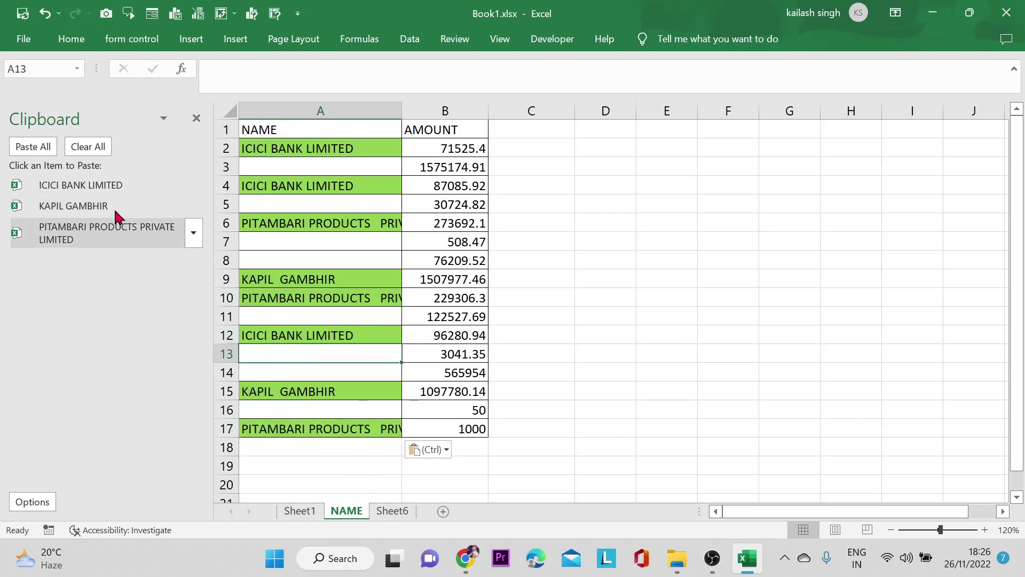
pyautogui.click(75, 184)
pyautogui.click(358, 260)
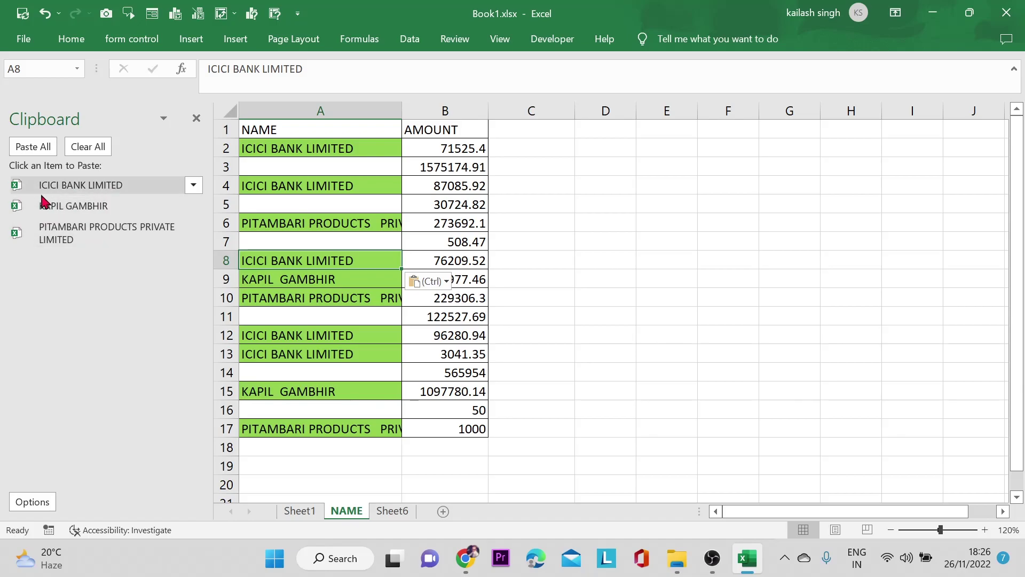
# Delete the ICICI BANK LIMITED clipboard item, clear all remaining items, and return to Sheet1
pyautogui.click(190, 186)
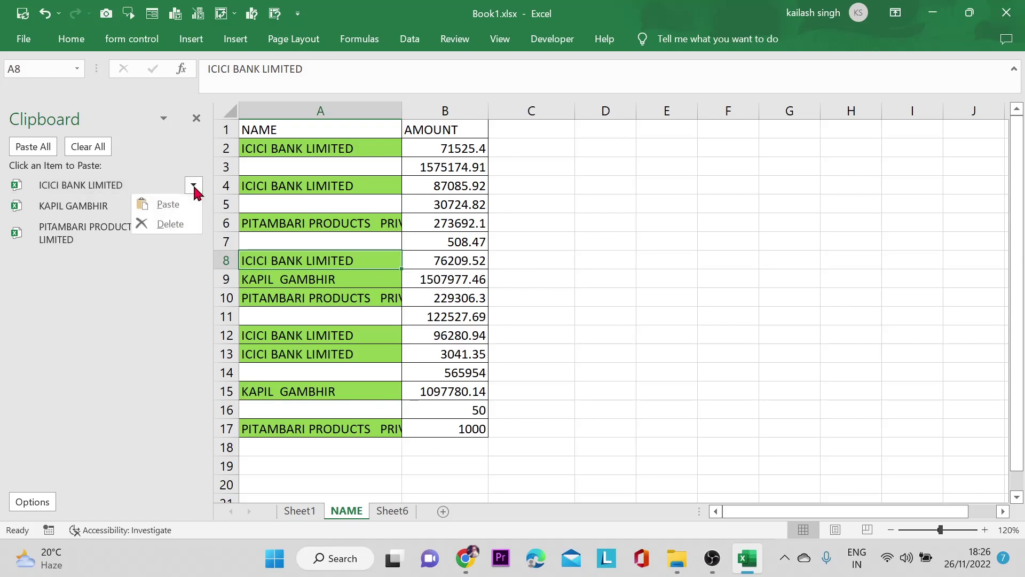
pyautogui.click(168, 226)
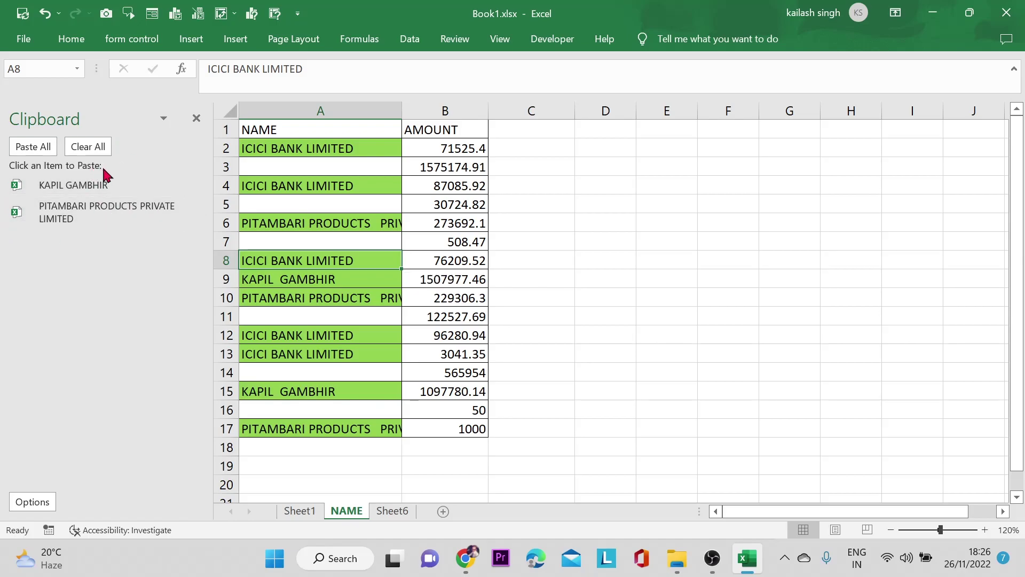
pyautogui.click(88, 147)
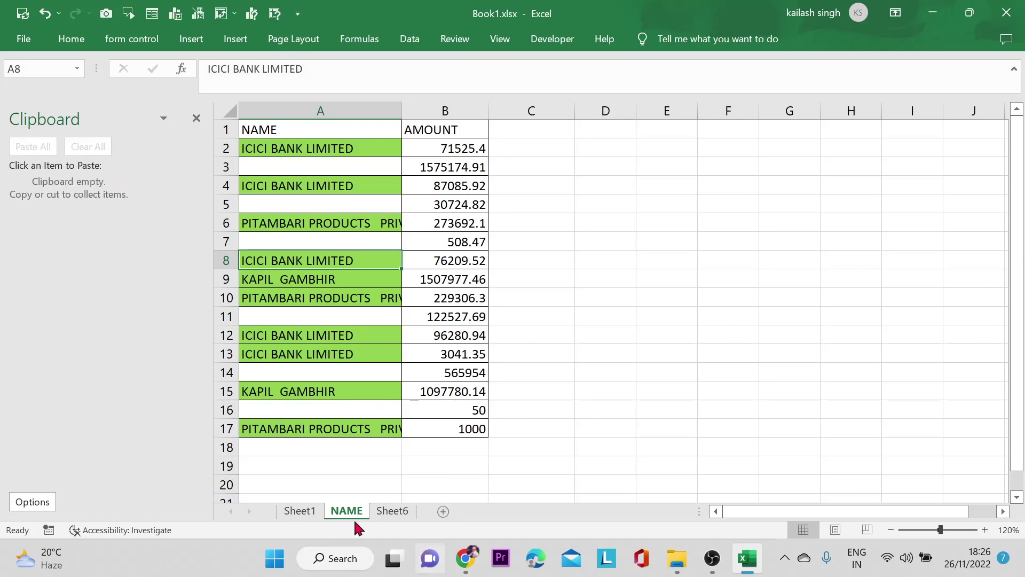
pyautogui.click(298, 512)
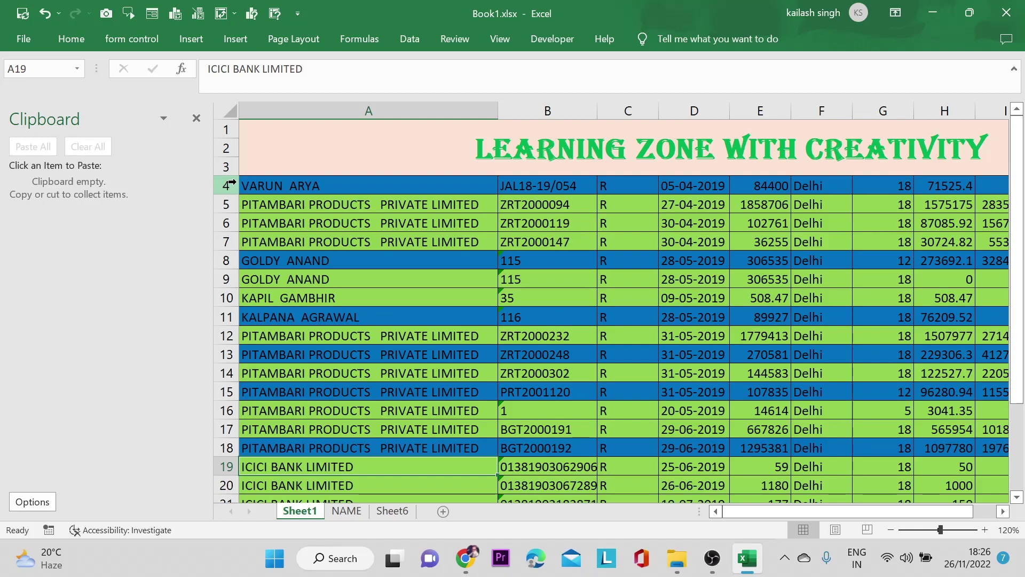
# Copy Sheet1 rows 4, 8, 11, 13, 15 and 18 to the clipboard one by one, then open Sheet6
pyautogui.click(231, 182)
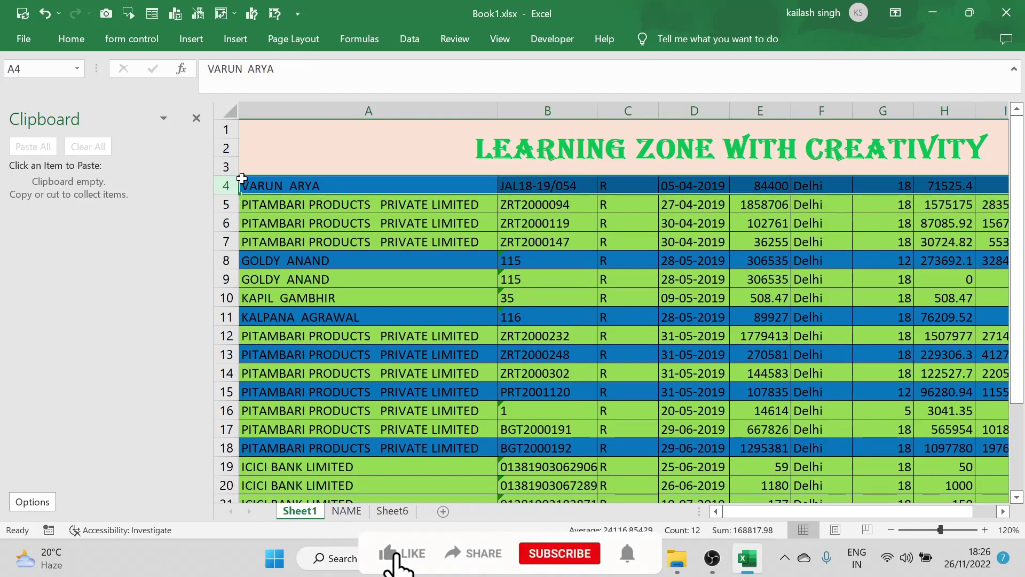
pyautogui.hotkey('ctrl', 'c')
pyautogui.click(226, 259)
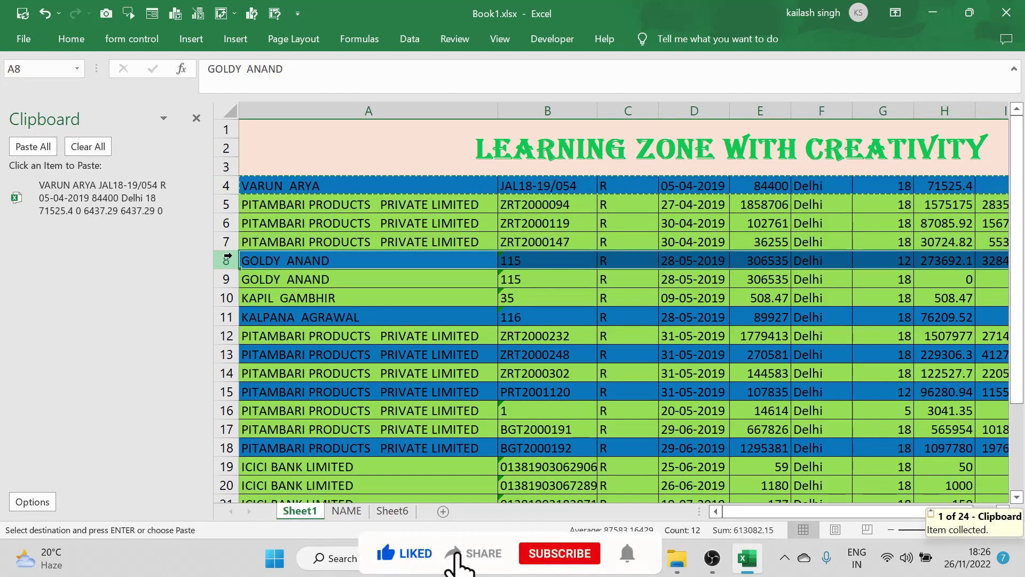
pyautogui.hotkey('ctrl', 'c')
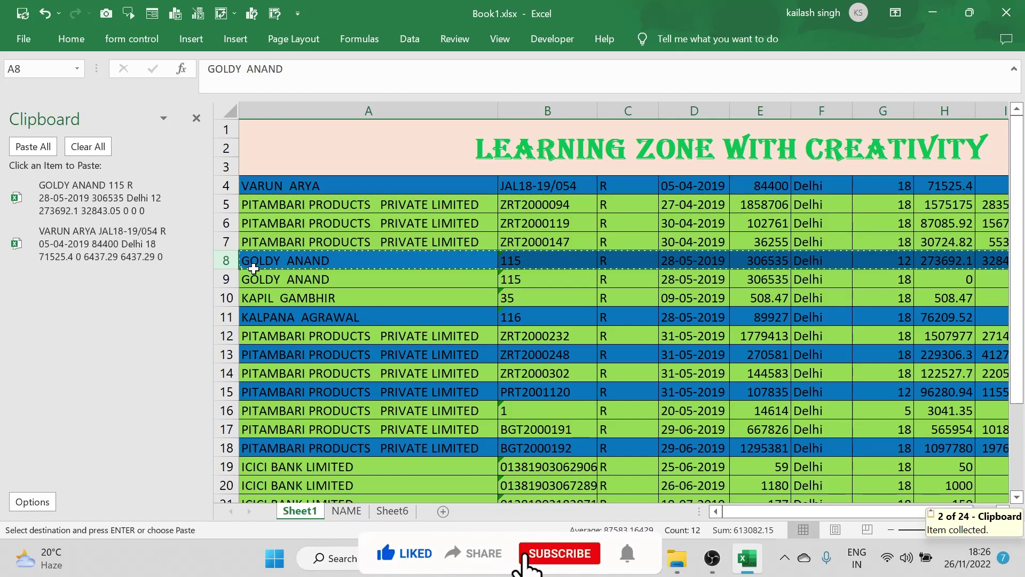
pyautogui.click(229, 316)
pyautogui.hotkey('ctrl', 'c')
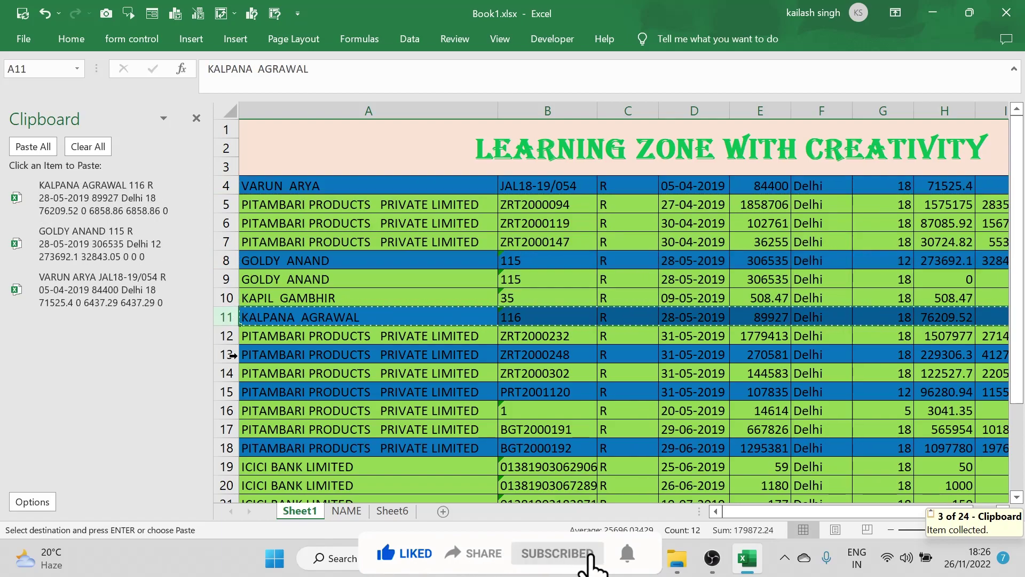
pyautogui.click(229, 355)
pyautogui.hotkey('ctrl', 'c')
pyautogui.click(228, 391)
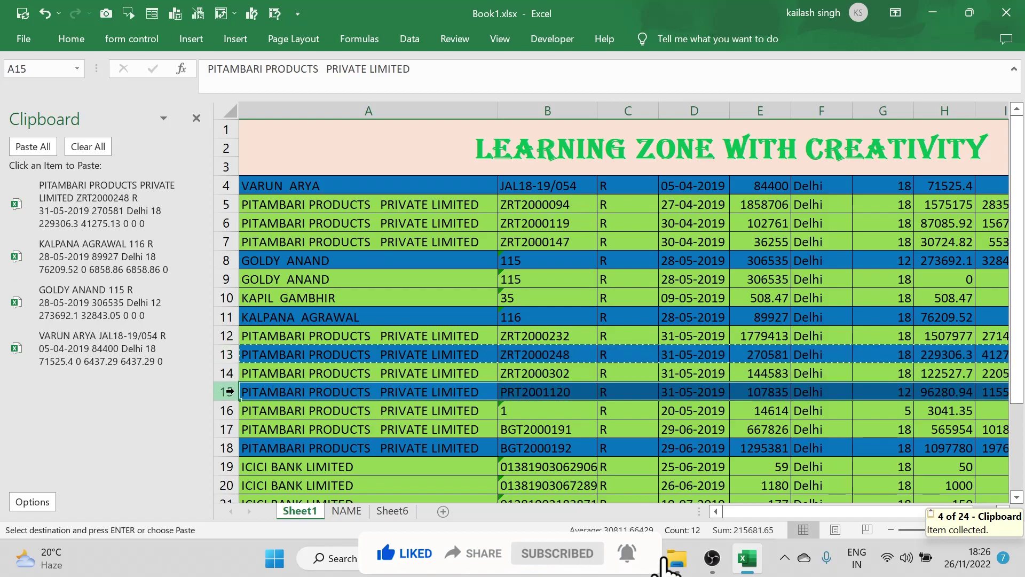
pyautogui.hotkey('ctrl', 'c')
pyautogui.click(228, 447)
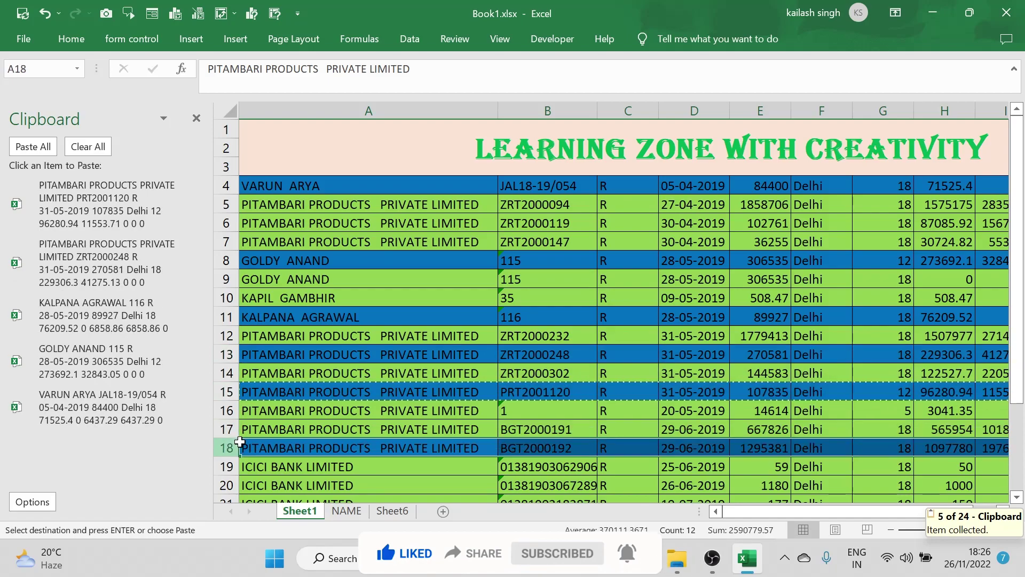
pyautogui.hotkey('ctrl', 'c')
pyautogui.click(380, 514)
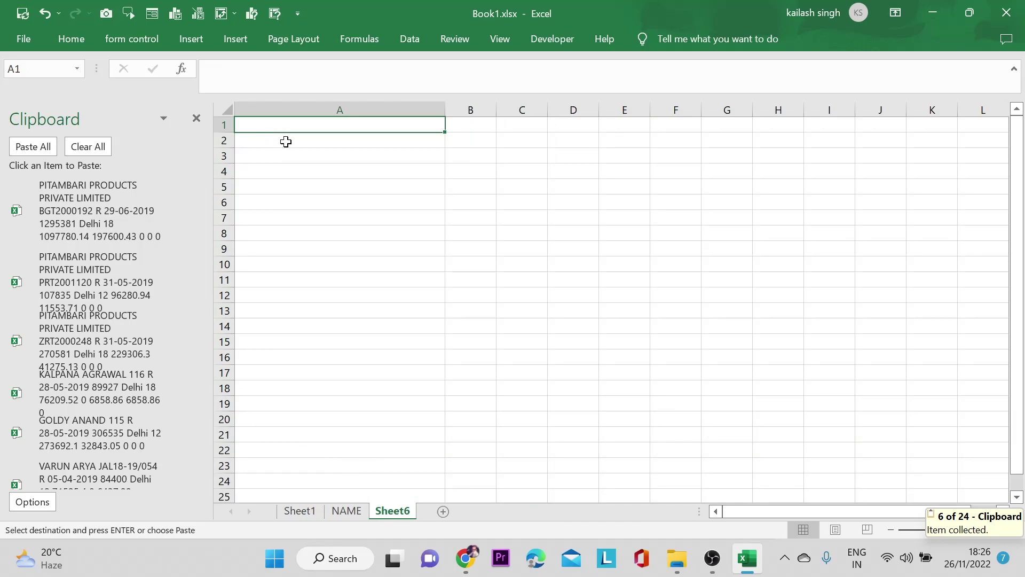
# Paste all six collected rows into Sheet6 starting at A2, then AutoFit column B
pyautogui.click(286, 141)
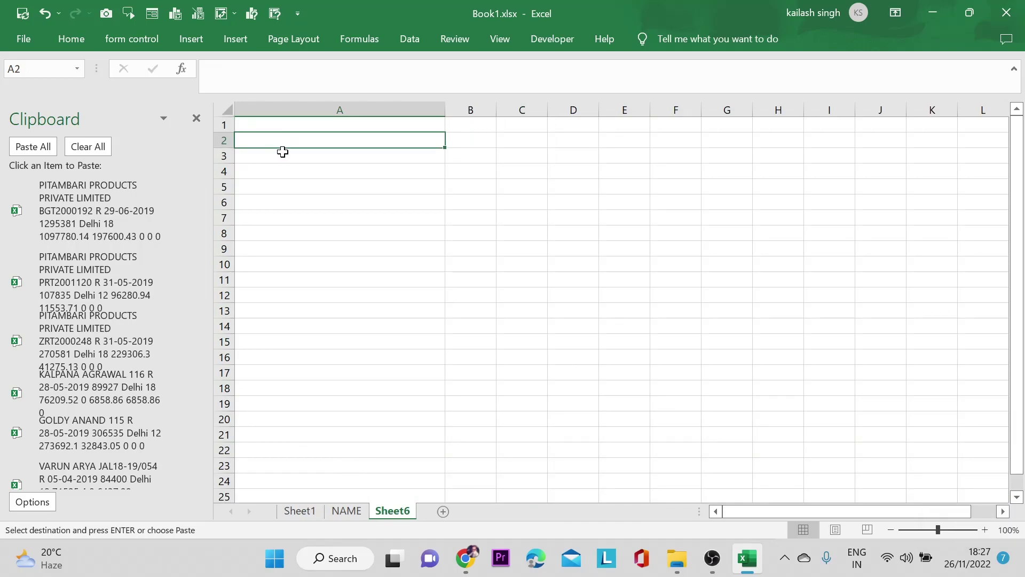
pyautogui.click(37, 149)
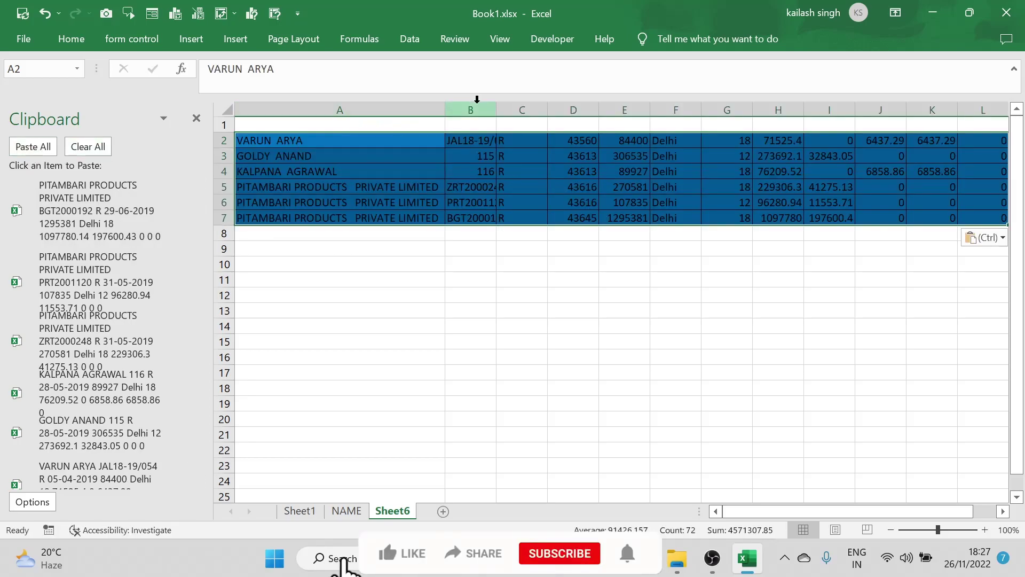
pyautogui.doubleClick(497, 110)
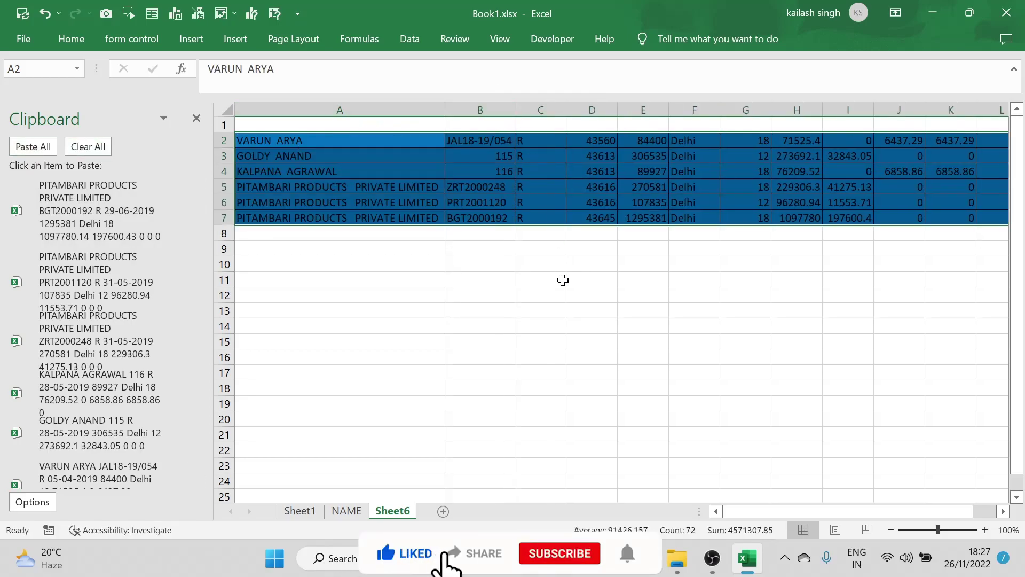